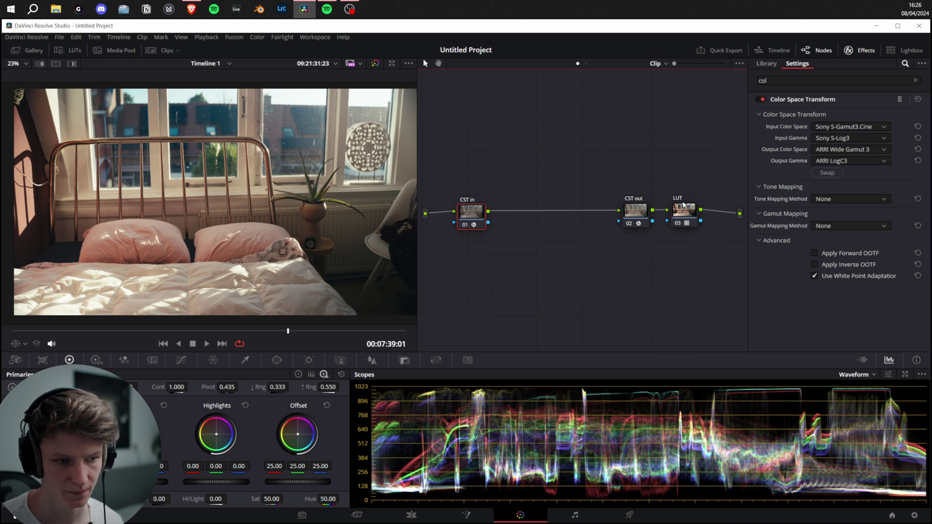
left_click(640, 210)
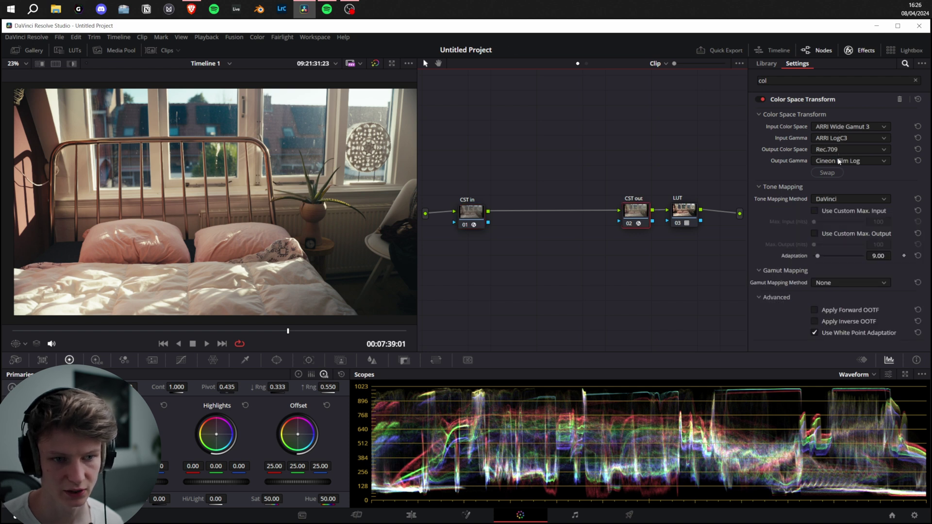
left_click(682, 218)
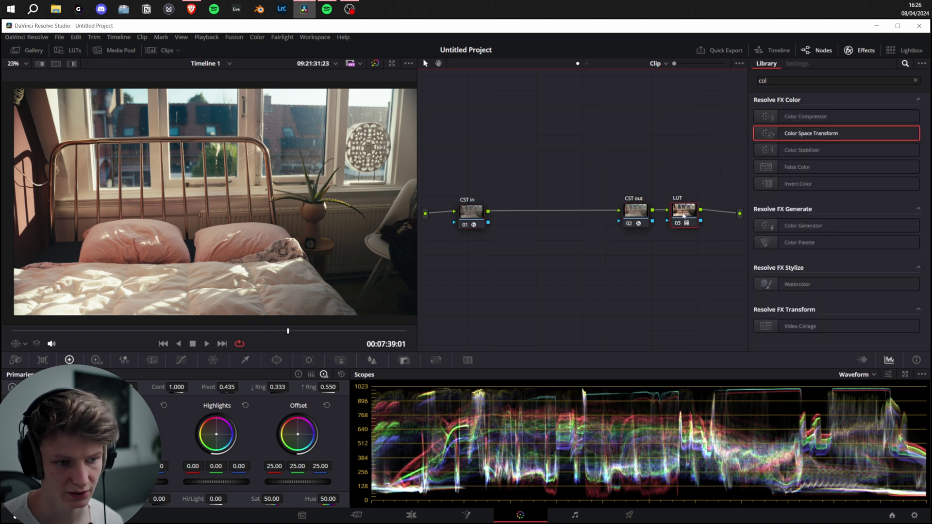
right_click(683, 216)
mouse_move(700, 314)
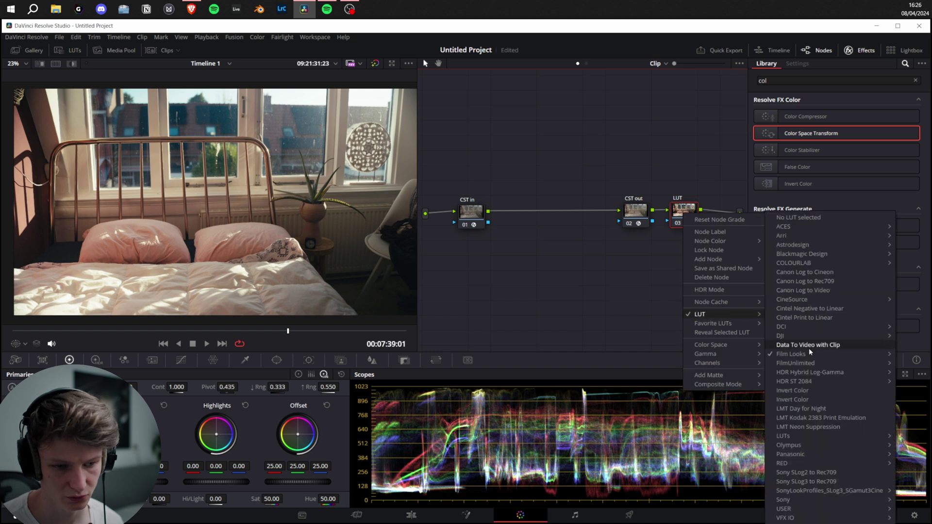
mouse_move(810, 353)
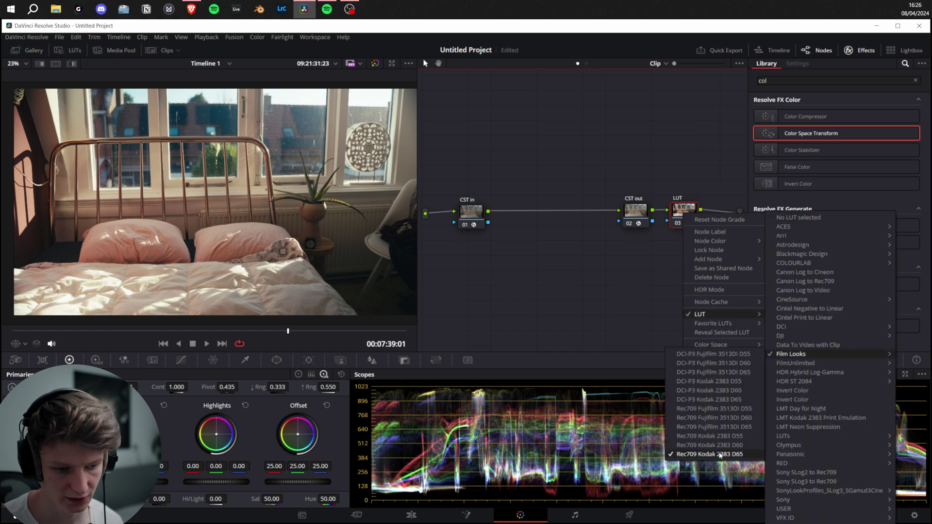
left_click(734, 455)
left_click(479, 219)
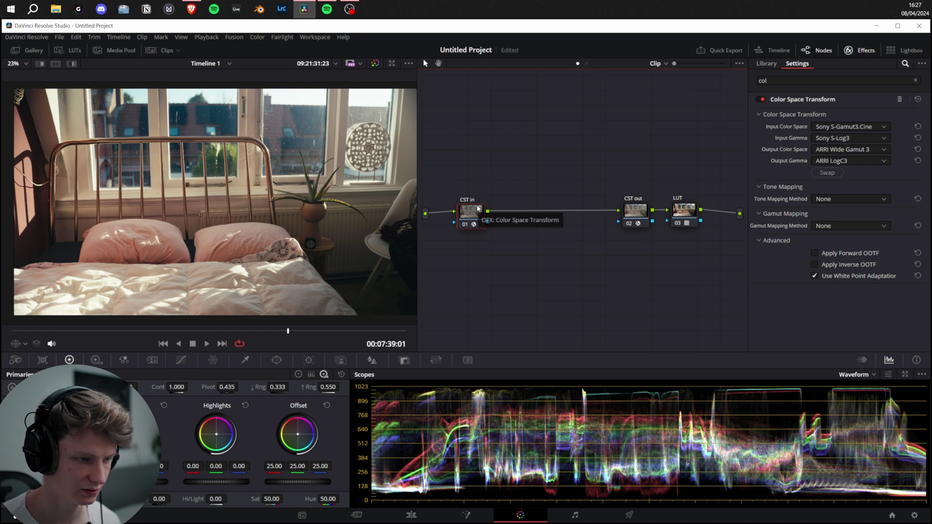
- Add a serial node after CST in, label it NUL, and move it below the main chain
key("alt+s")
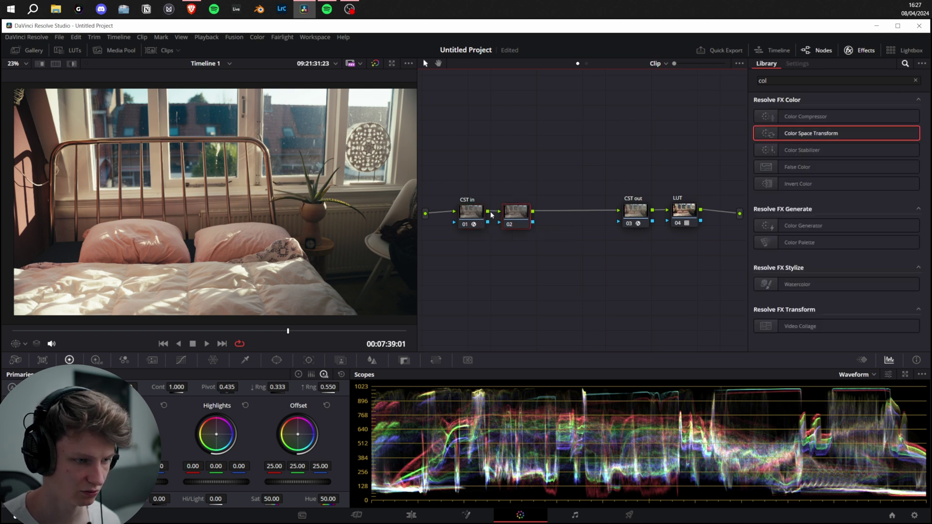
right_click(480, 216)
mouse_move(512, 261)
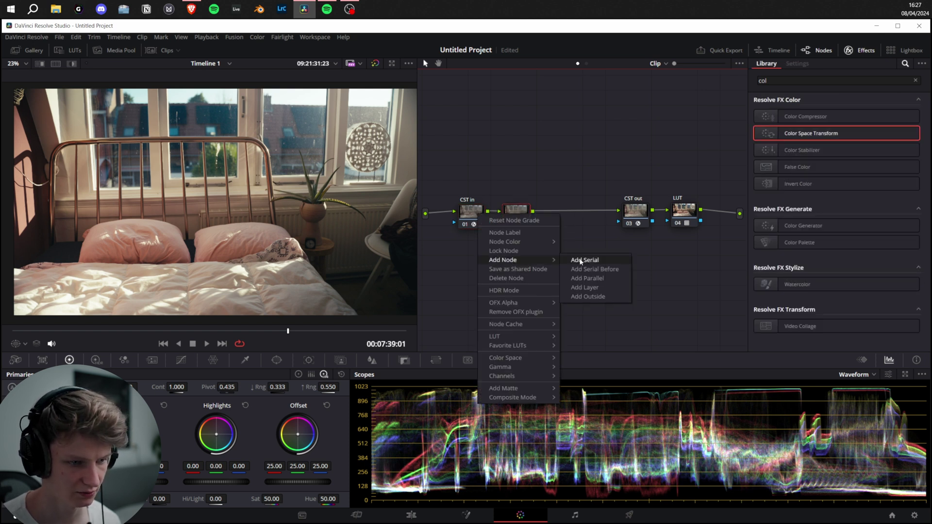
key("Escape")
right_click(518, 216)
left_click(533, 232)
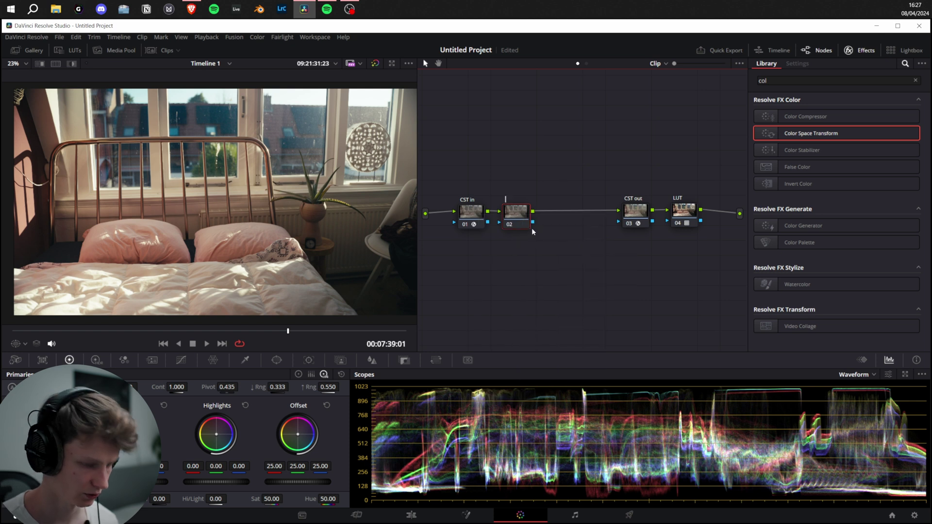
left_click_drag(517, 214, 553, 249)
- Add a Layer Mixer node and place it just before CST out
right_click(553, 196)
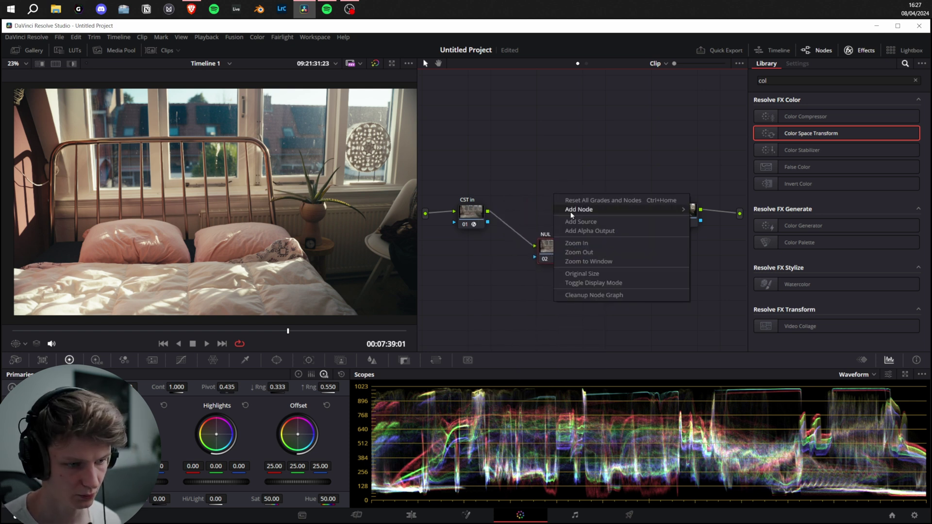
mouse_move(616, 210)
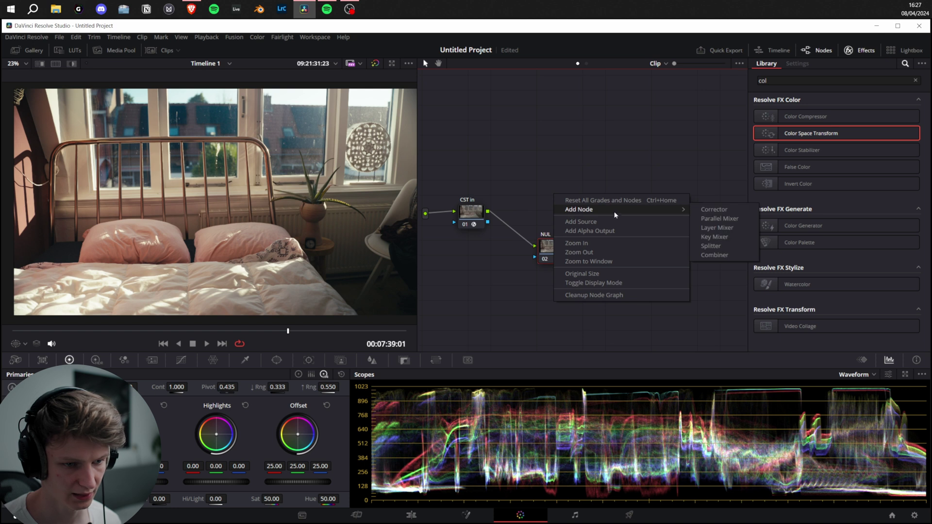
left_click(716, 227)
left_click_drag(556, 194, 569, 244)
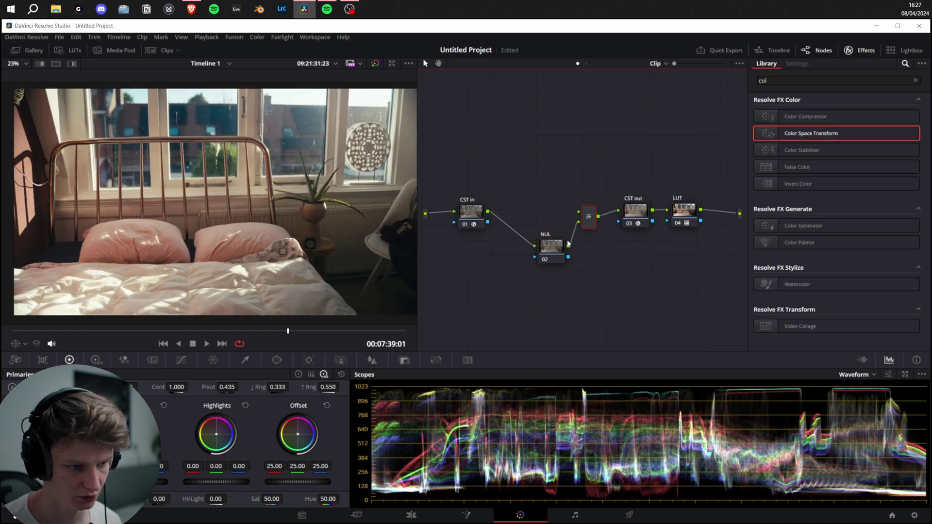
- Add a corrector node labelled BYPASS above NUL, wired between CST in and the mixer
right_click(517, 179)
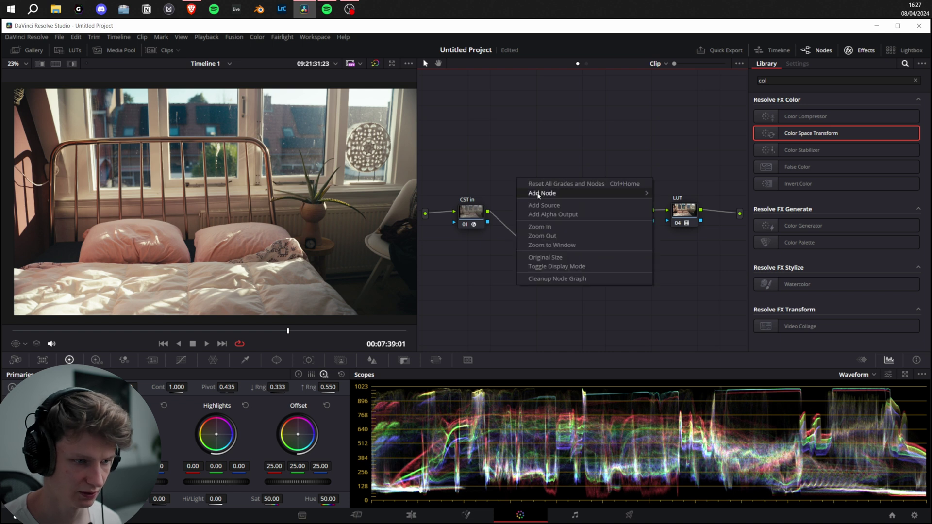
mouse_move(539, 193)
left_click(672, 193)
left_click_drag(522, 196, 548, 199)
right_click(548, 202)
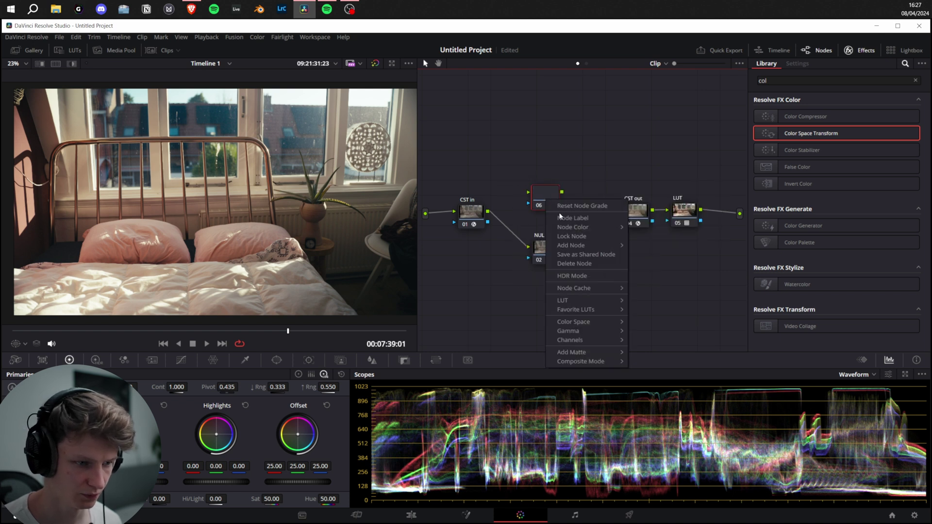
left_click(561, 217)
type("BY")
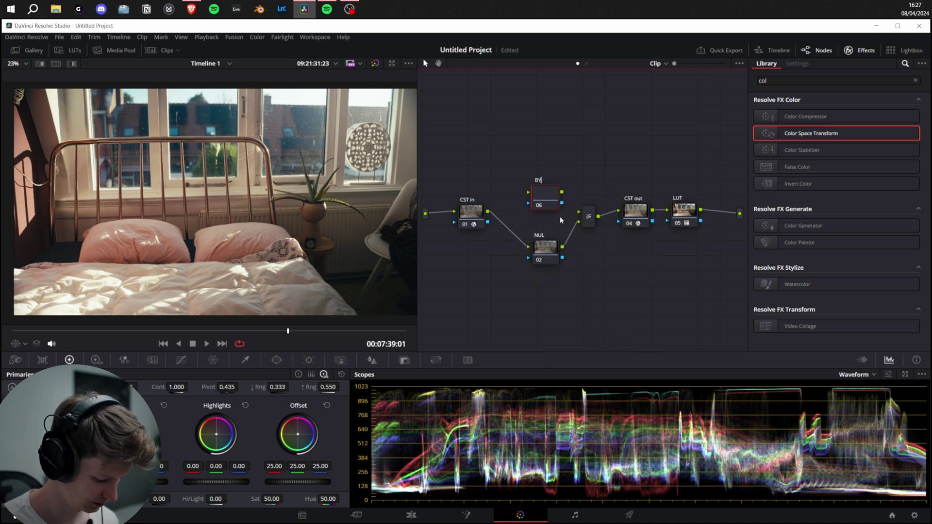
type("PASS")
key("Return")
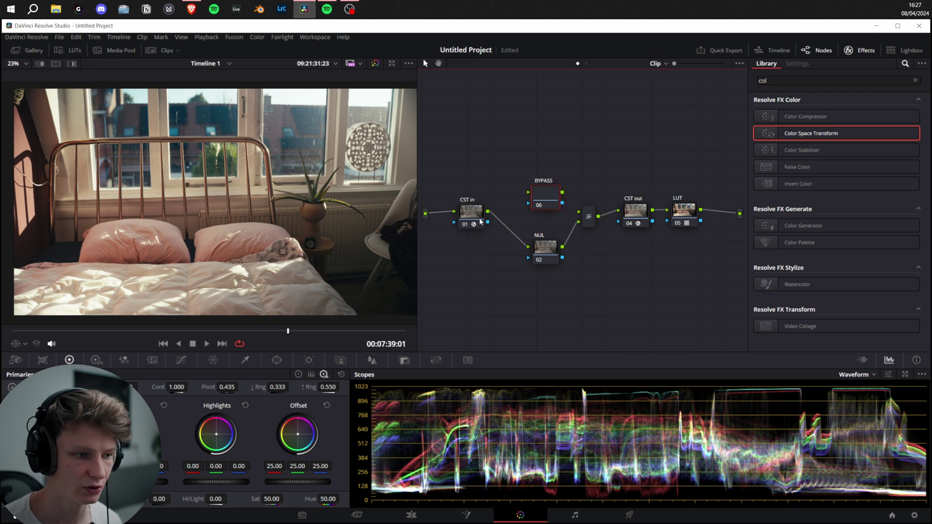
left_click_drag(528, 201, 549, 203)
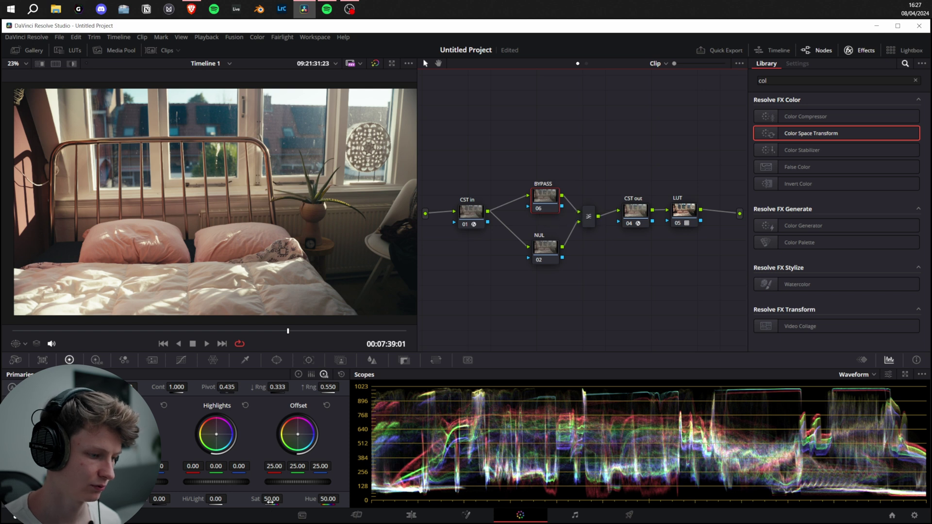
- Lower the BYPASS node's saturation and set its contrast to 0.500
mouse_move(272, 500)
left_mouse_down()
mouse_move(286, 499)
mouse_move(262, 499)
left_mouse_up()
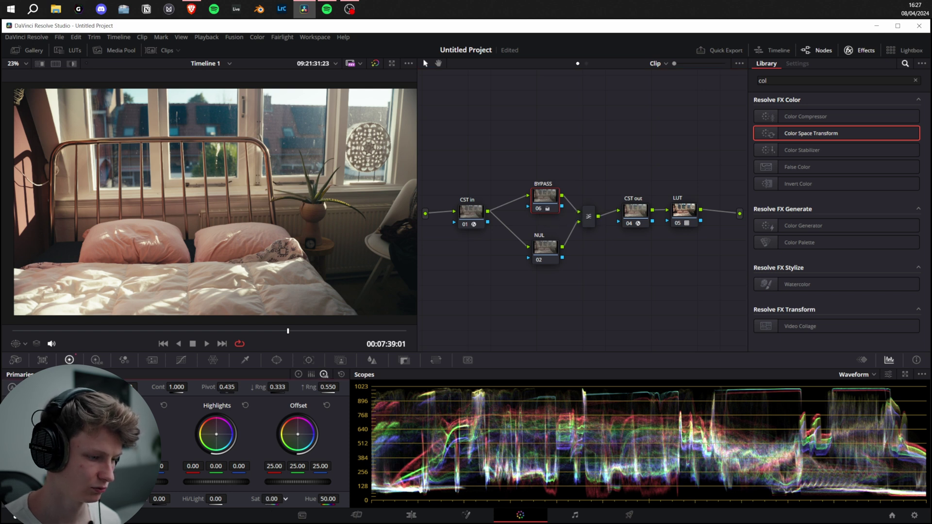
left_click(174, 387)
type("0.5")
key("Return")
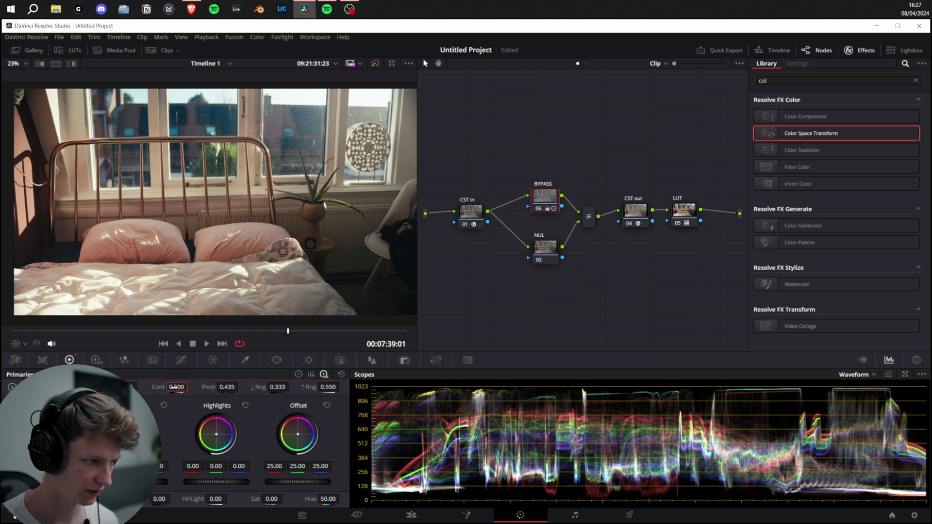
- Set the layer mixer's composite mode to Hardlight, then reselect the BYPASS node
right_click(588, 216)
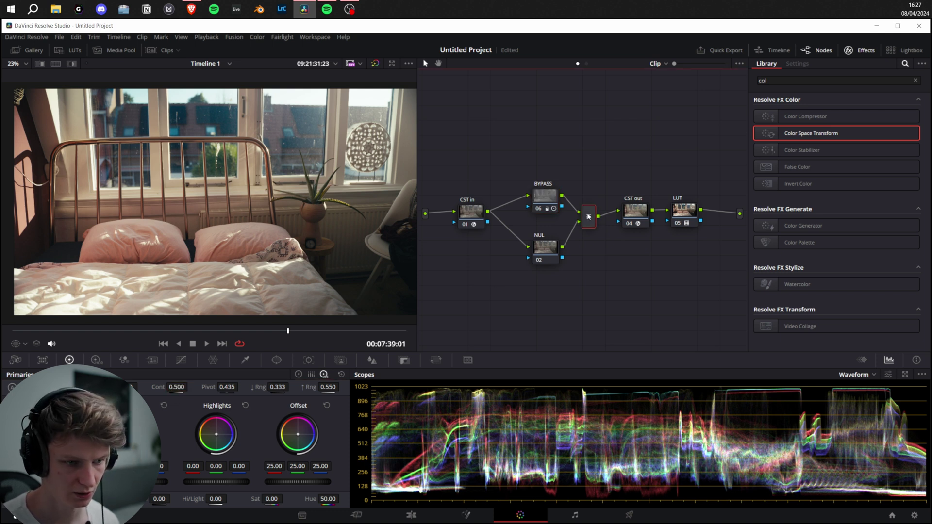
mouse_move(621, 274)
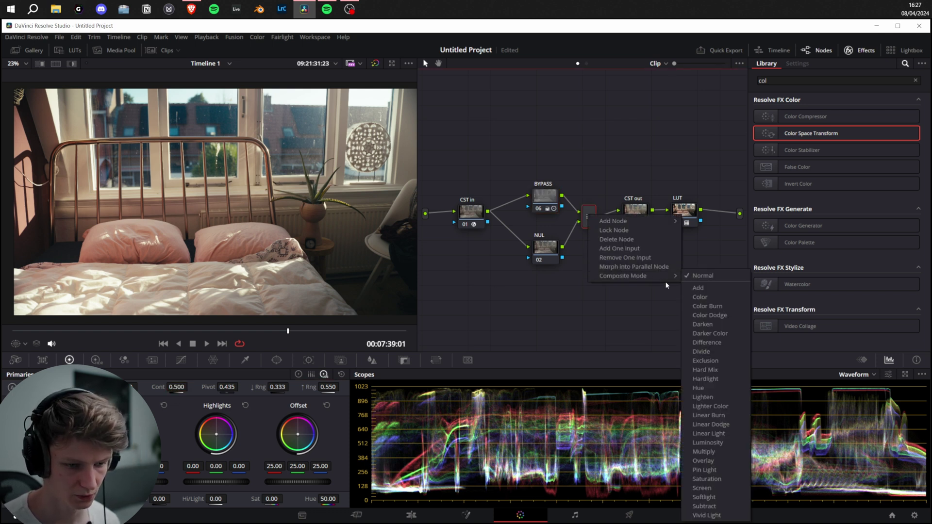
left_click(704, 377)
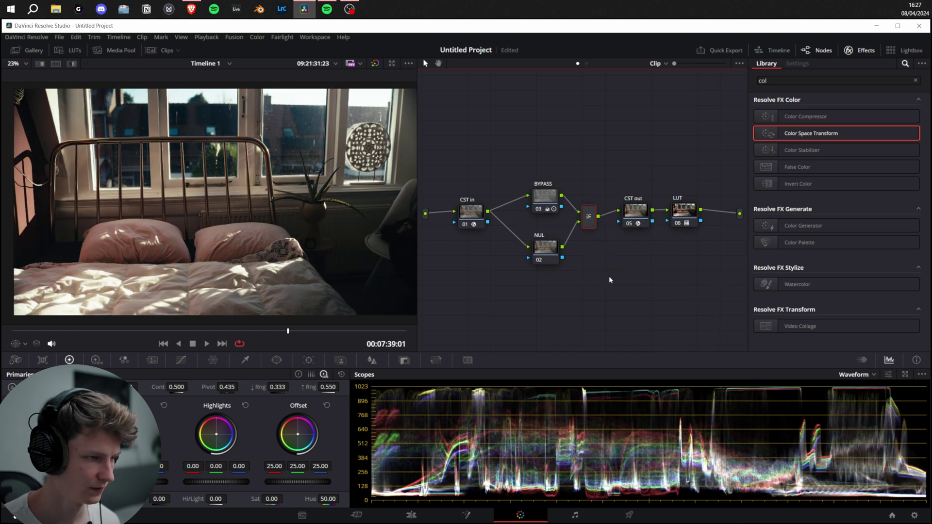
scroll(303, 246, "down", 1)
scroll(304, 246, "up", 1)
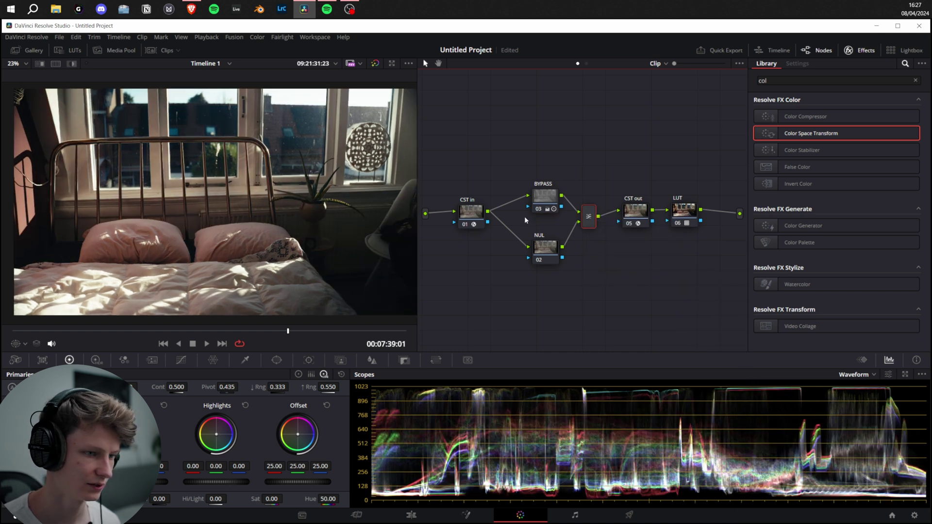
left_click(549, 203)
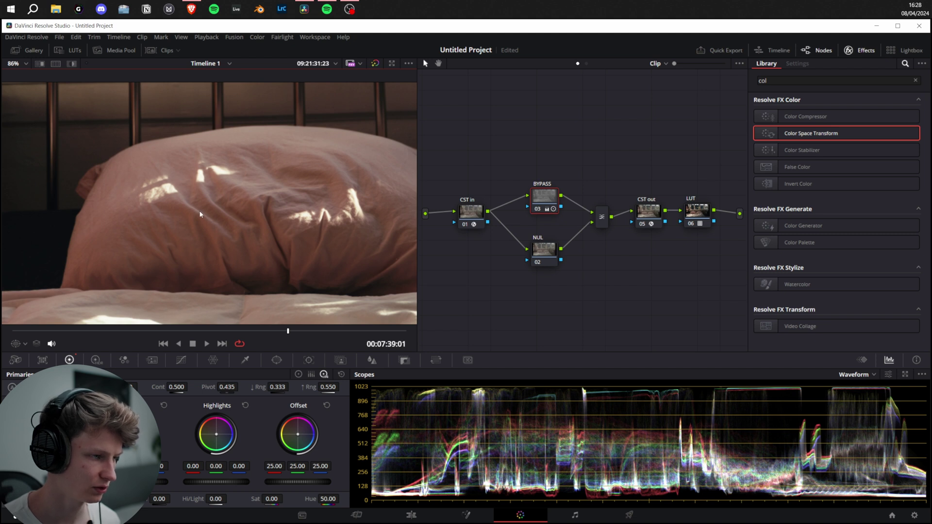
scroll(192, 194, "down", 2)
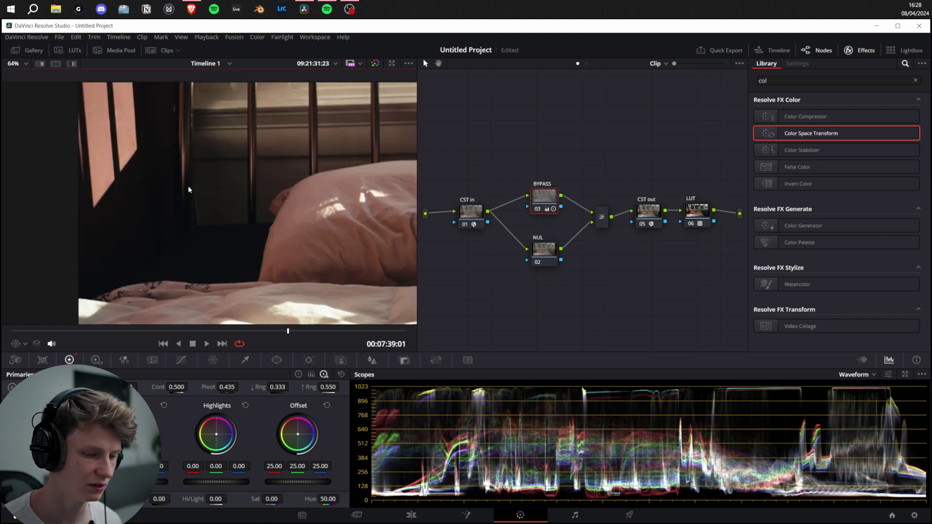
scroll(188, 189, "down", 3)
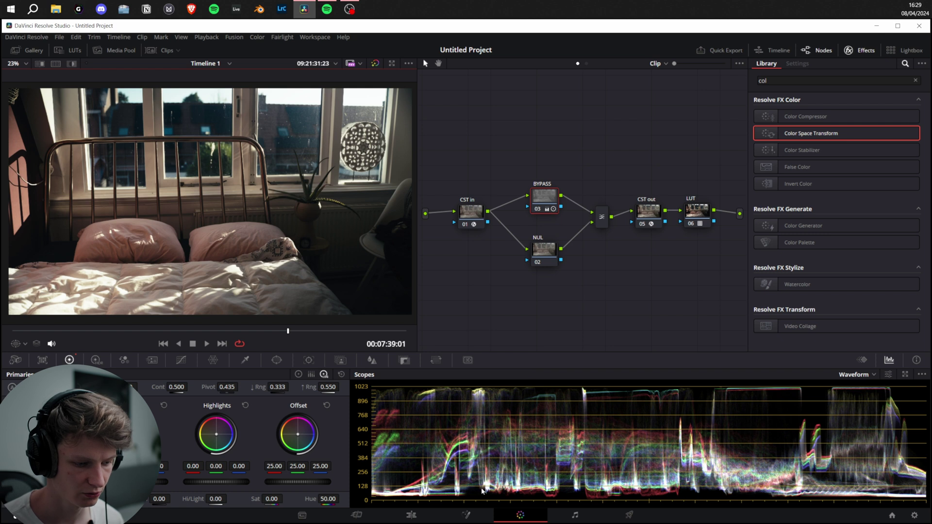
- Toggle the BYPASS node off and on repeatedly to compare the image
left_click(538, 210)
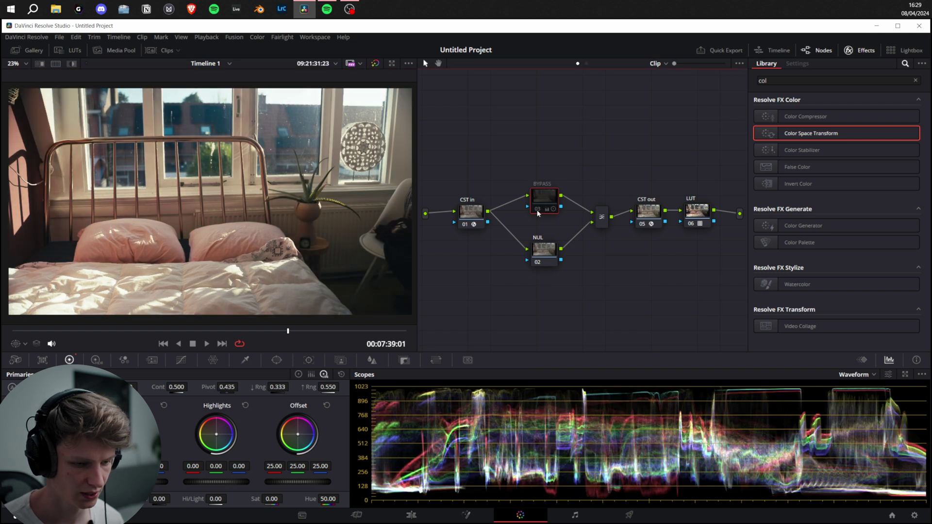
left_click(537, 209)
left_click(537, 211)
left_click(537, 210)
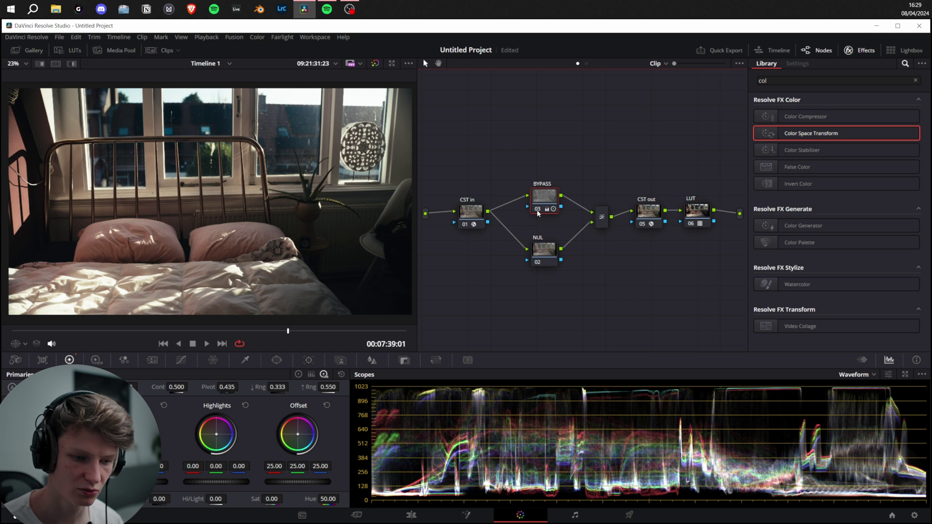
left_click(538, 211)
left_click(537, 211)
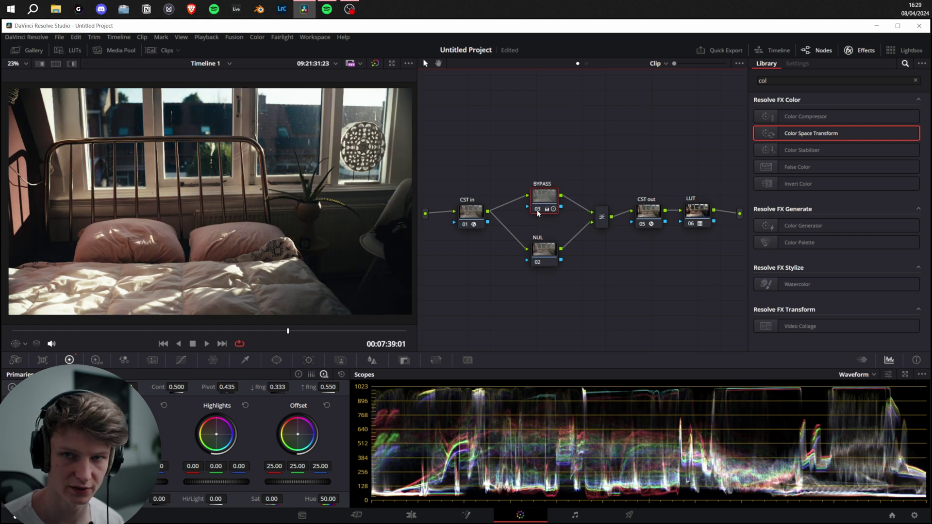
- Reset the BYPASS contrast, pull it down to 0.230, and disable the node
mouse_move(165, 387)
left_mouse_down()
mouse_move(190, 386)
mouse_move(171, 387)
left_mouse_up()
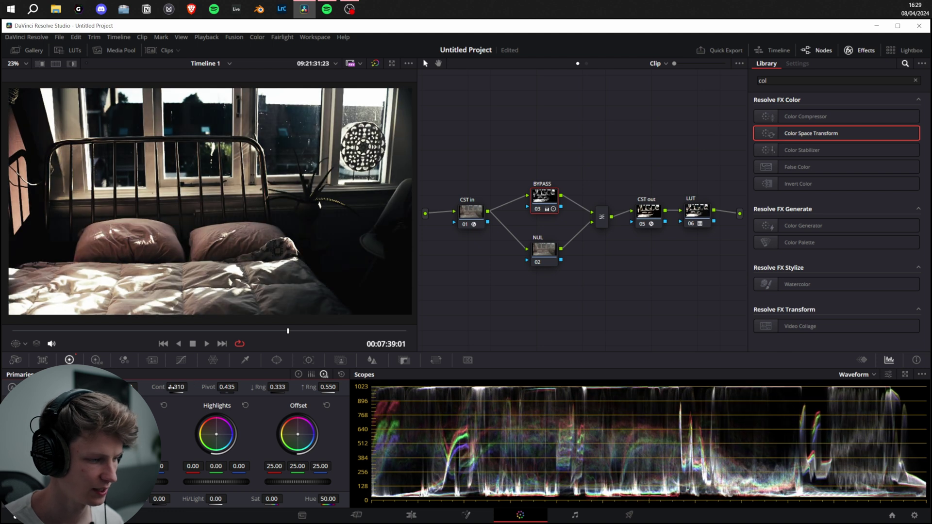
double_click(171, 387)
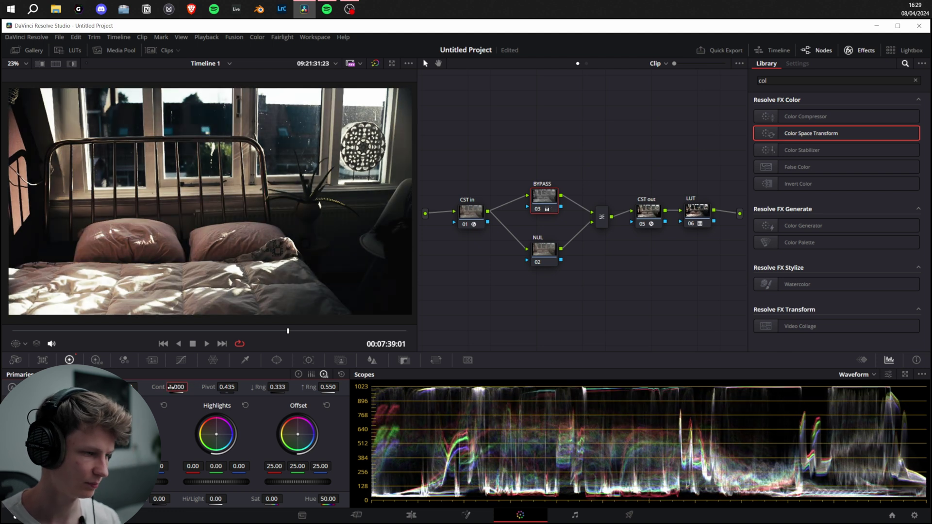
left_click_drag(180, 386, 194, 387)
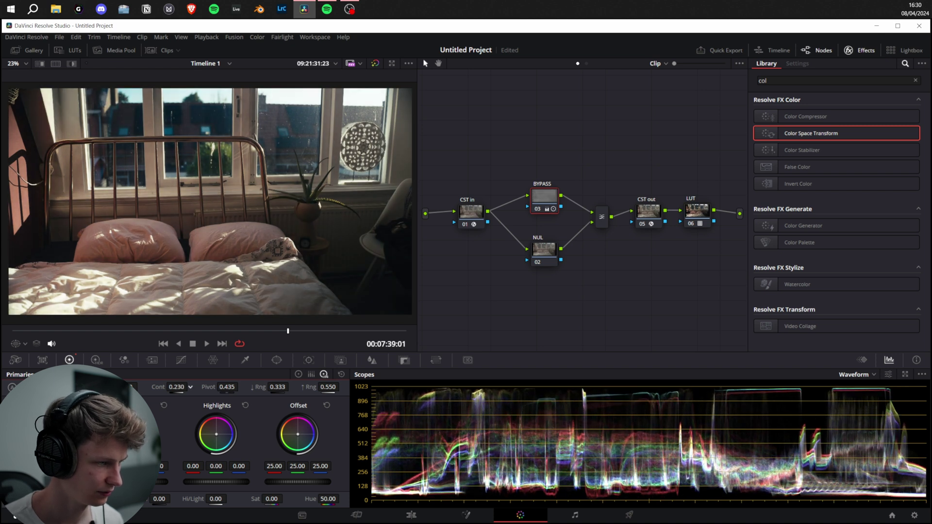
left_click(537, 209)
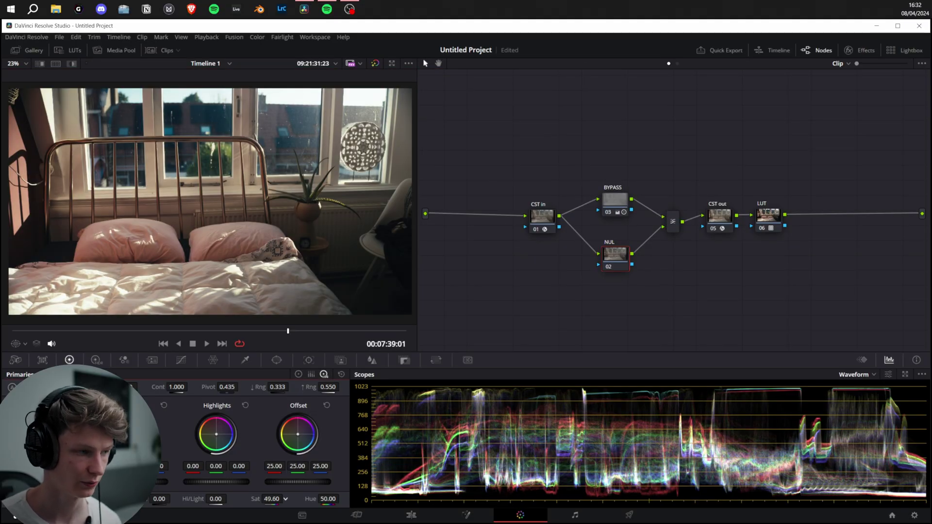
- Drop the NUL node's saturation to 0.00 and return to the BYPASS node
left_click_drag(285, 499, 238, 468)
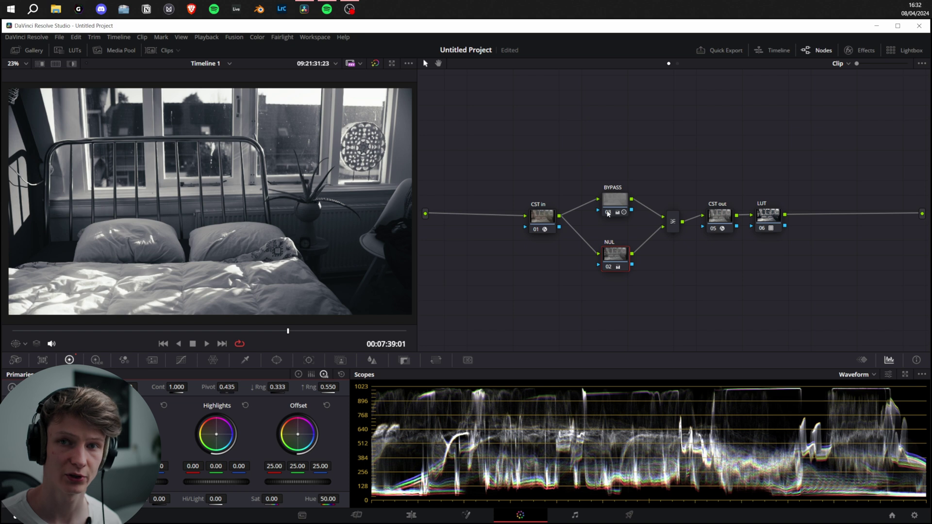
mouse_move(608, 214)
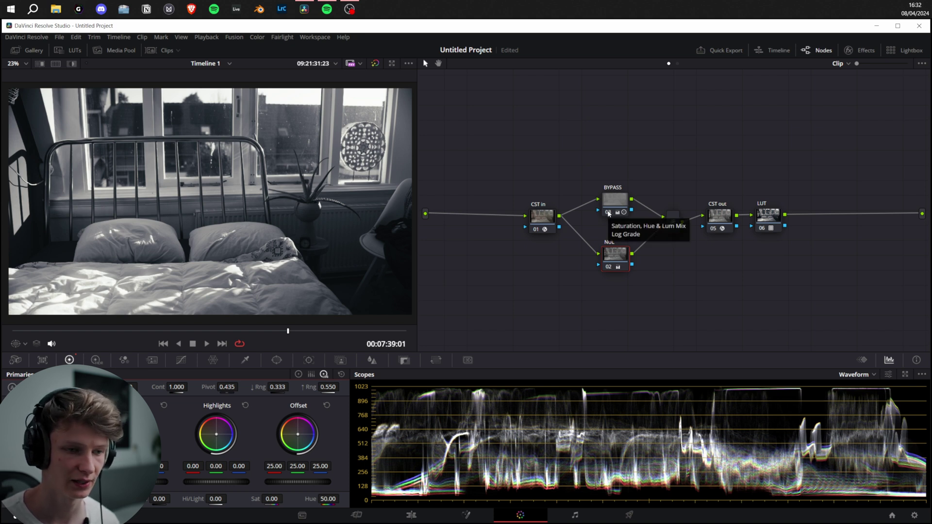
left_click(609, 214)
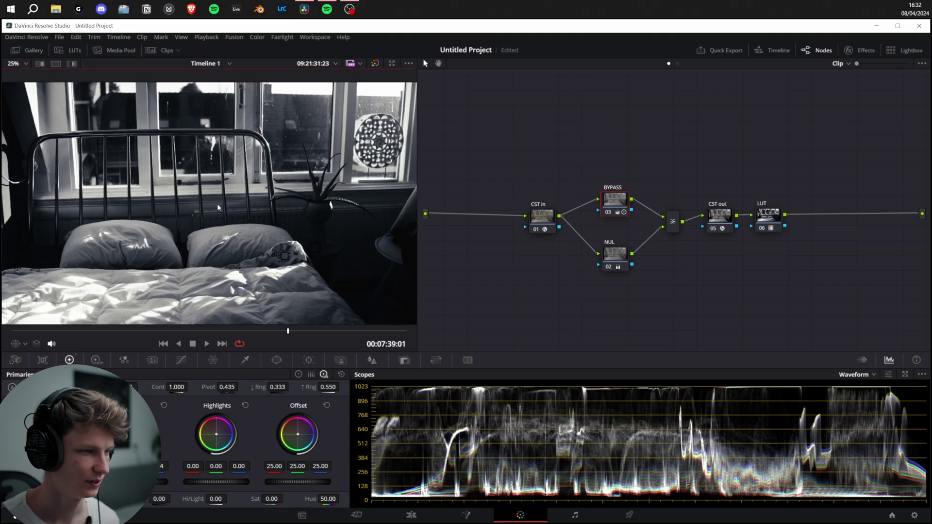
scroll(260, 211, "down", 3)
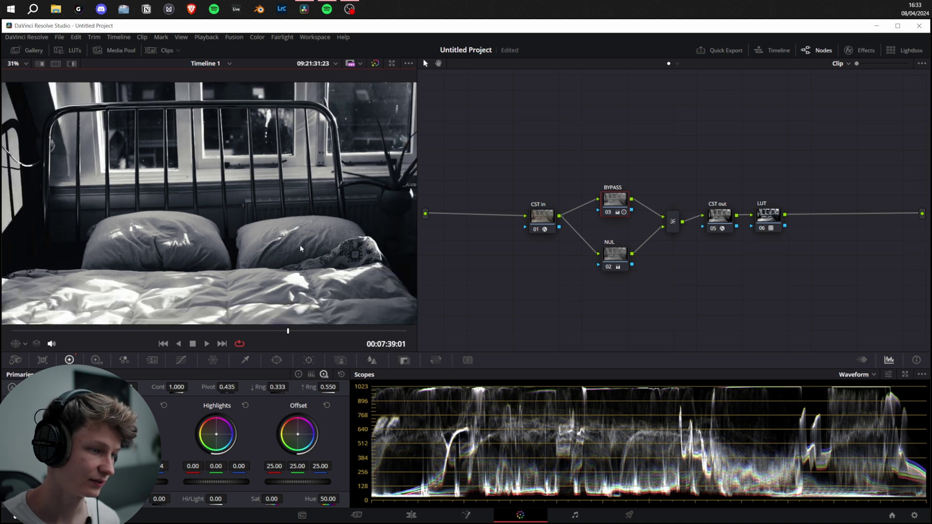
scroll(306, 232, "up", 2)
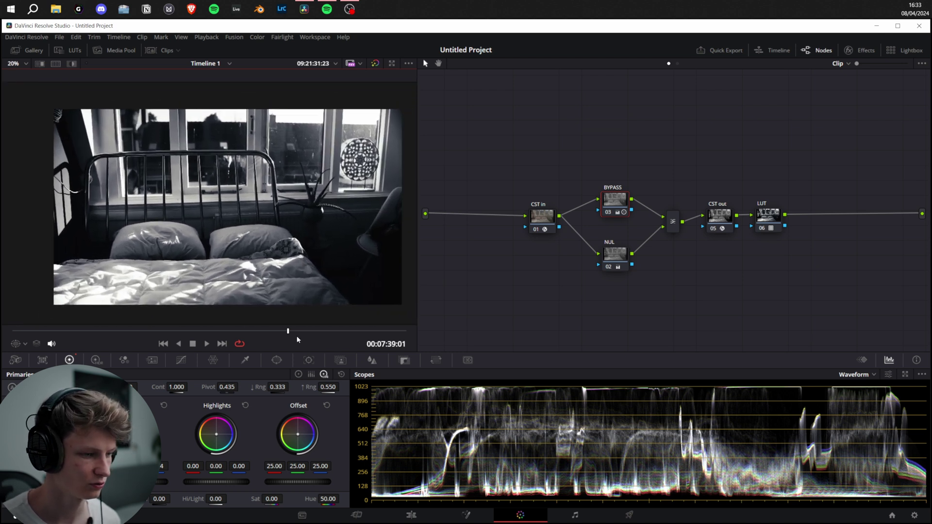